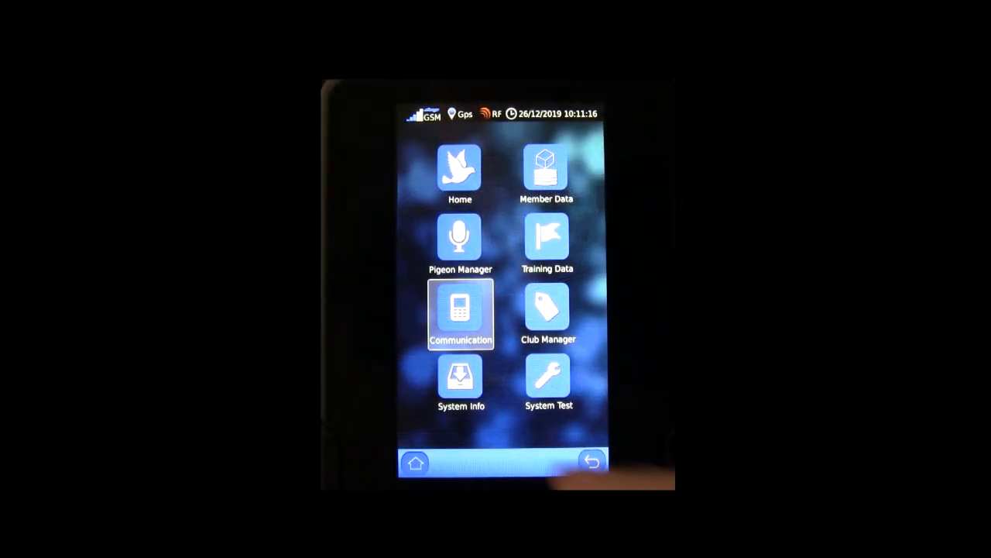
Step: Open the iPigeon clock's System Info screen
left_click(460, 377)
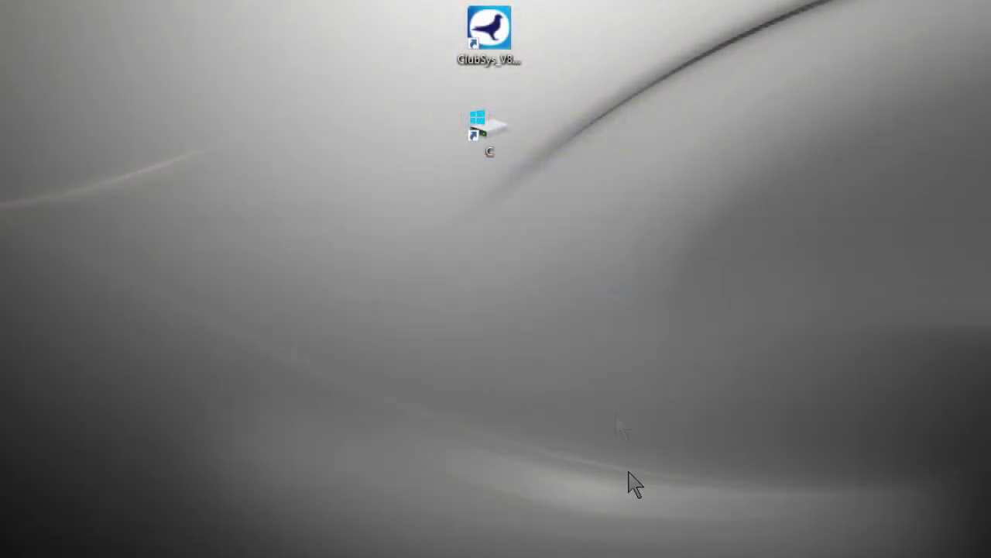
Step: Launch ClubSys_V8 from the desktop shortcut and go to the Race Points page
left_click(493, 44)
double_click(492, 43)
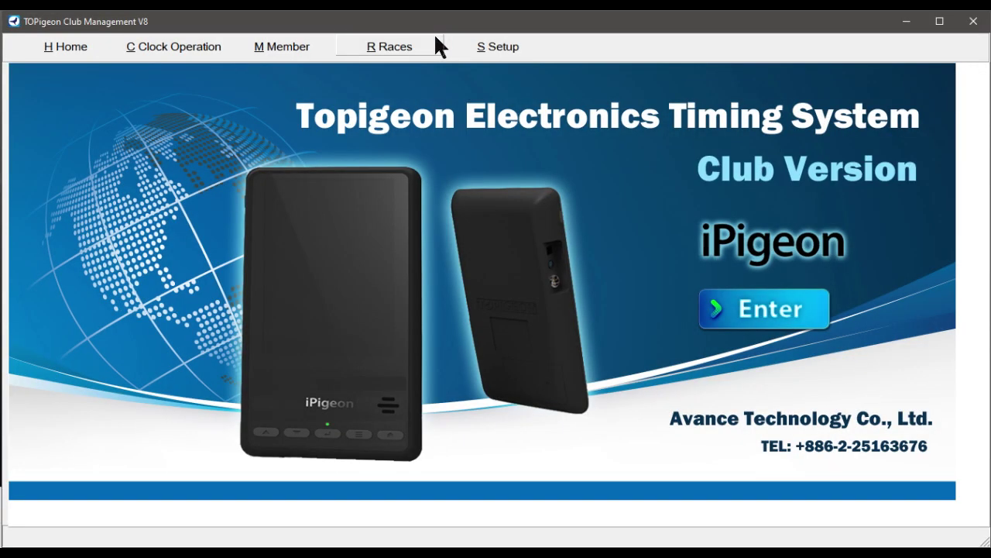
left_click(436, 47)
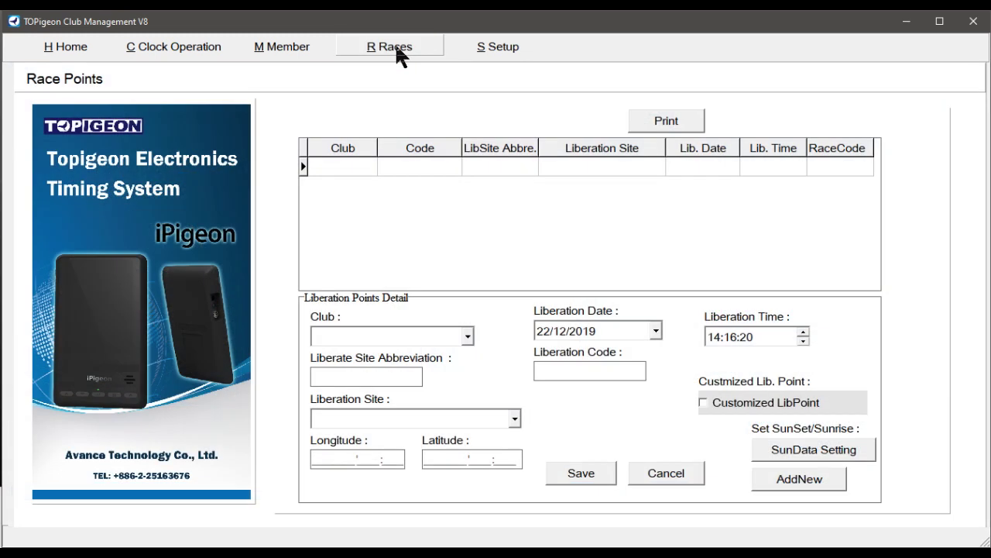
left_click(704, 402)
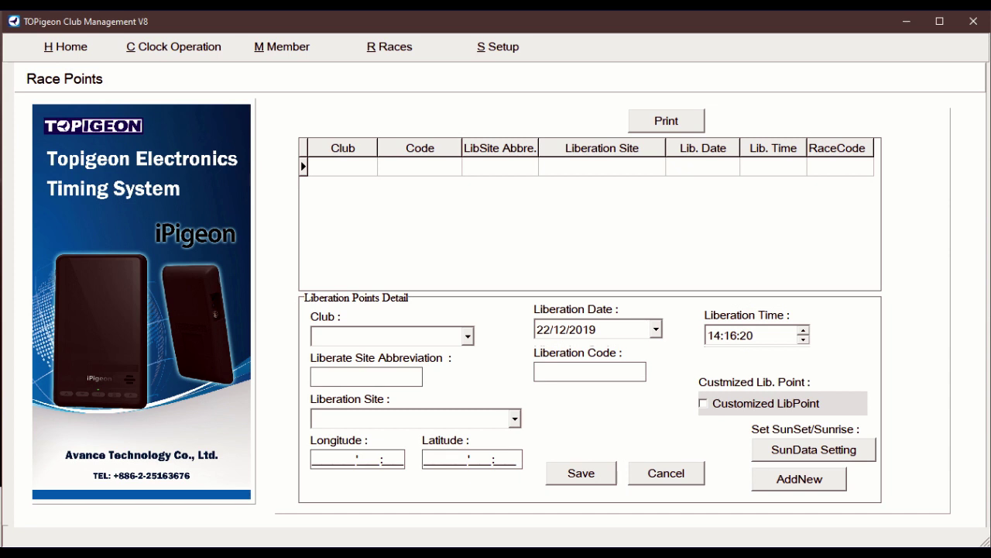
Step: Add a new customised liberation point for the club Emsworth & Havant HS
left_click(799, 479)
left_click(700, 401)
left_click(703, 403)
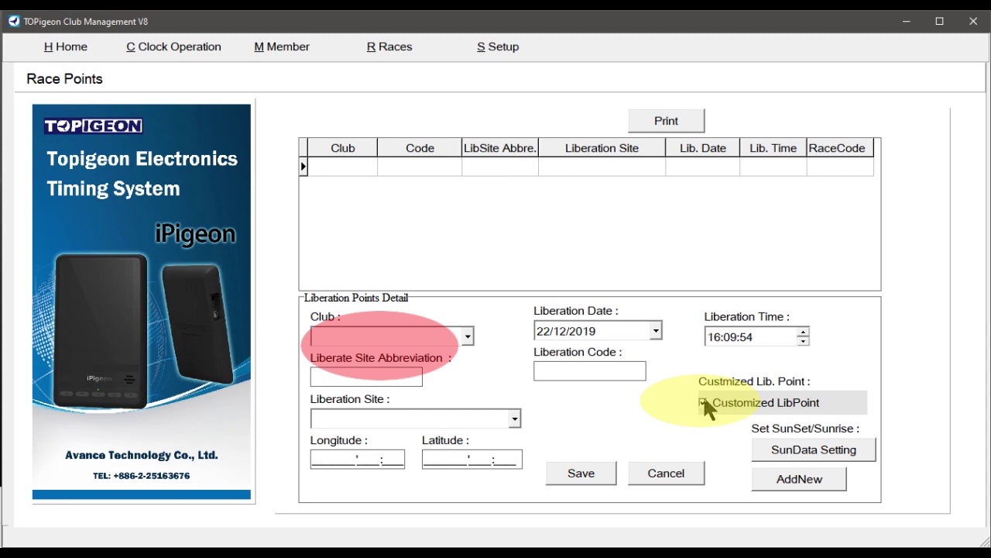
left_click(468, 335)
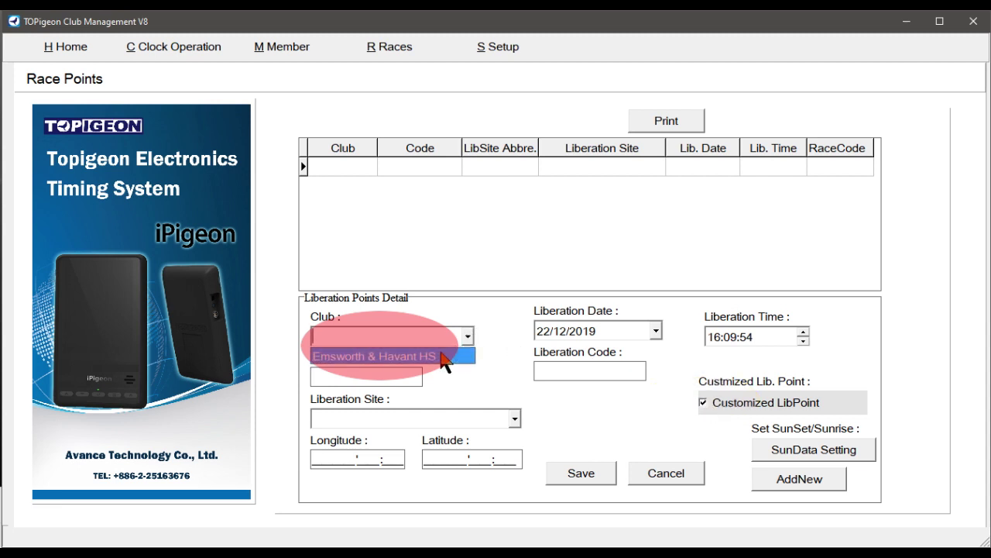
left_click(441, 351)
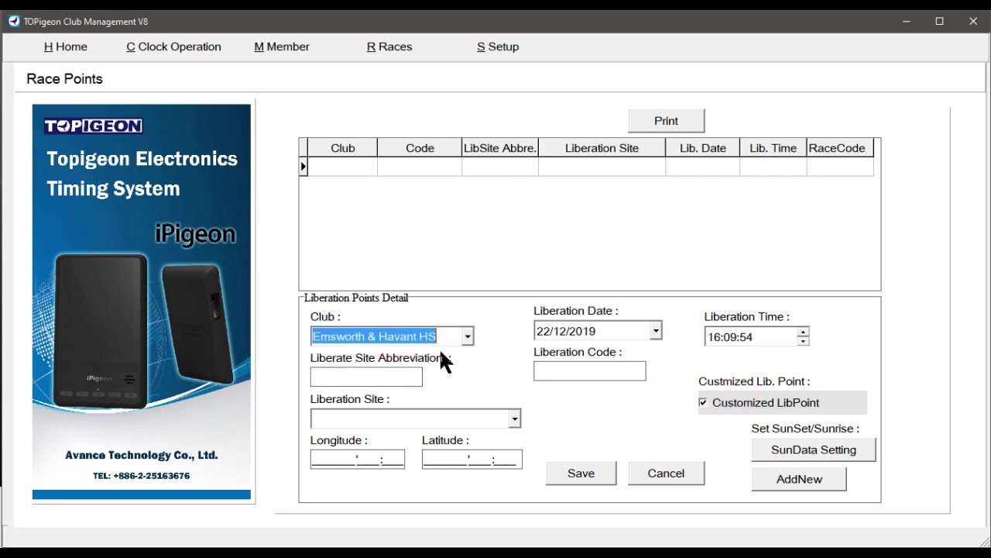
Step: Set its liberation date to 23/12/2019 and time to 04:00:00
left_click(656, 331)
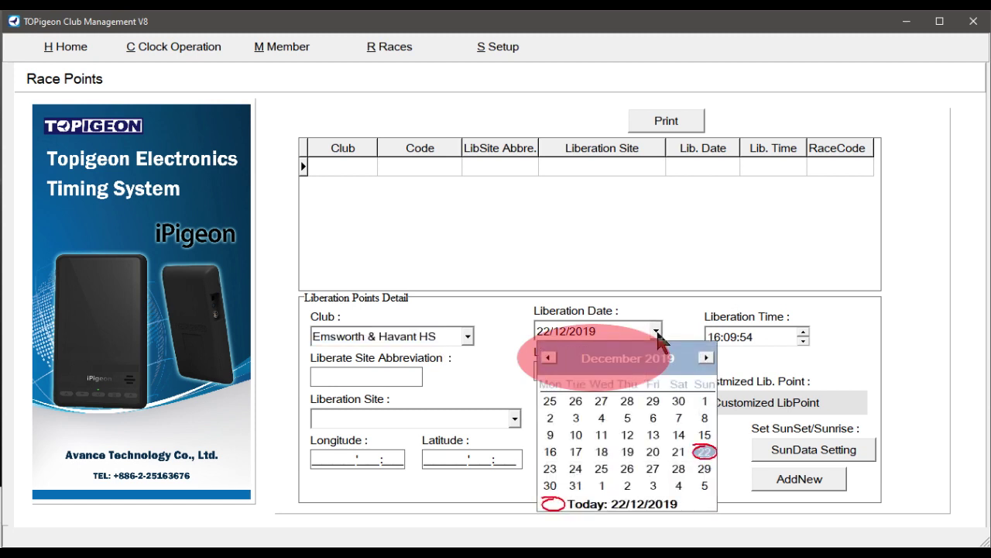
left_click(550, 470)
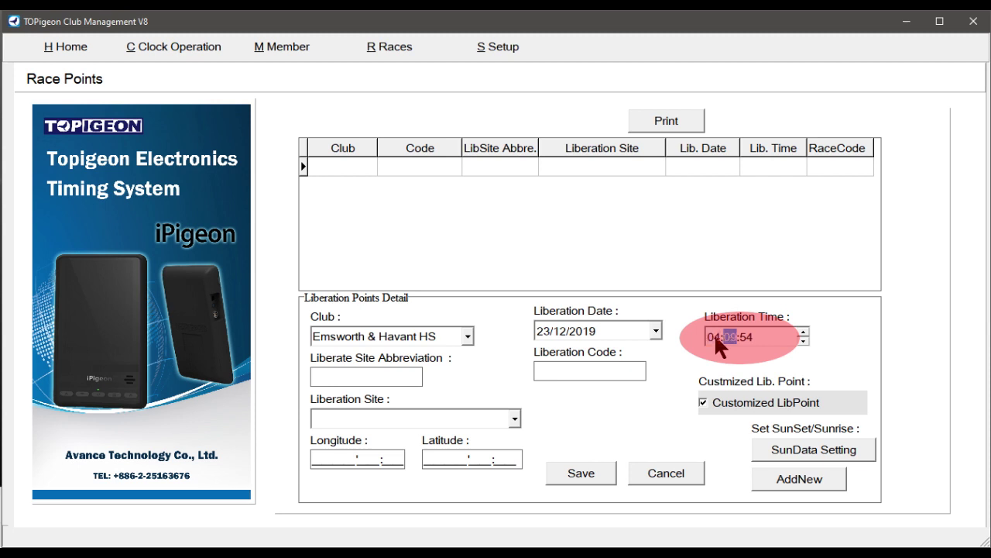
type("000")
Step: Enter abbreviation LITTLEHAMP, code 4059 and site LITTLEHAMPTON, then save the point
left_click(339, 374)
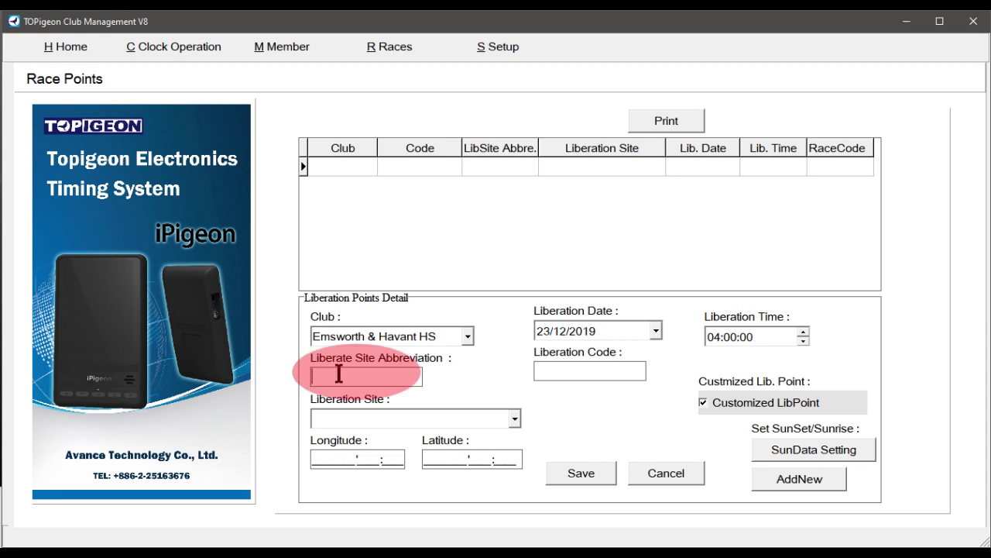
type("LITTLEHAMP")
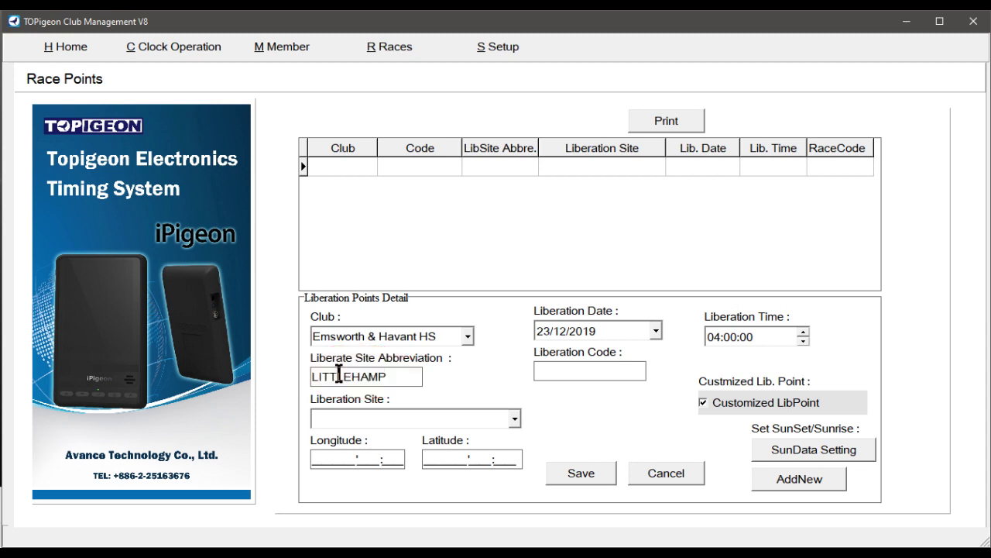
left_click(572, 368)
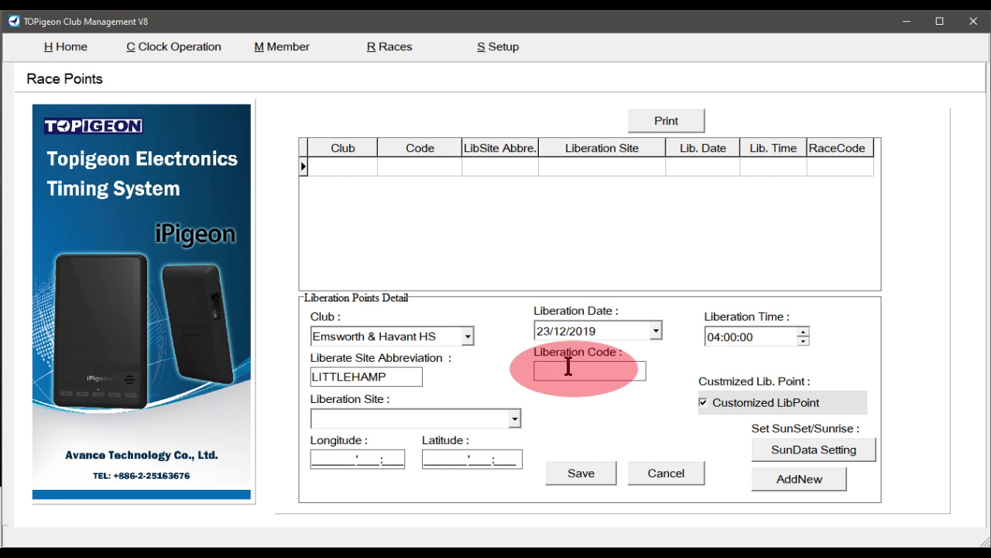
type("4059")
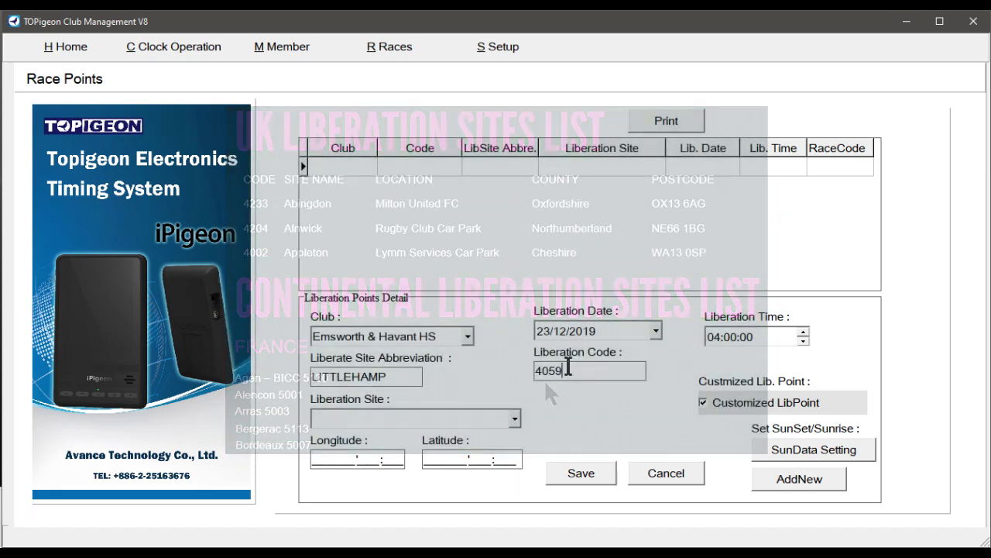
left_click(351, 415)
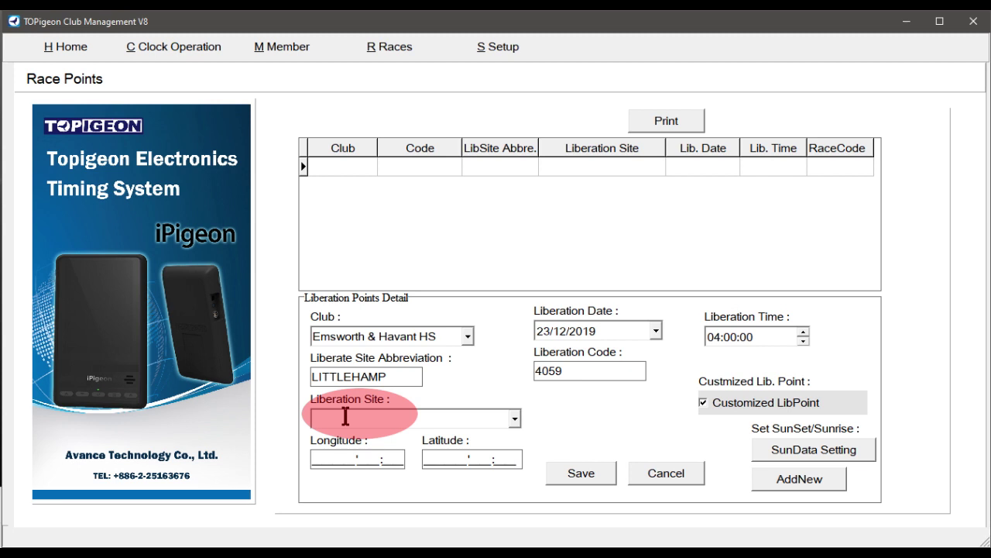
type("LITTLEHAMPTON")
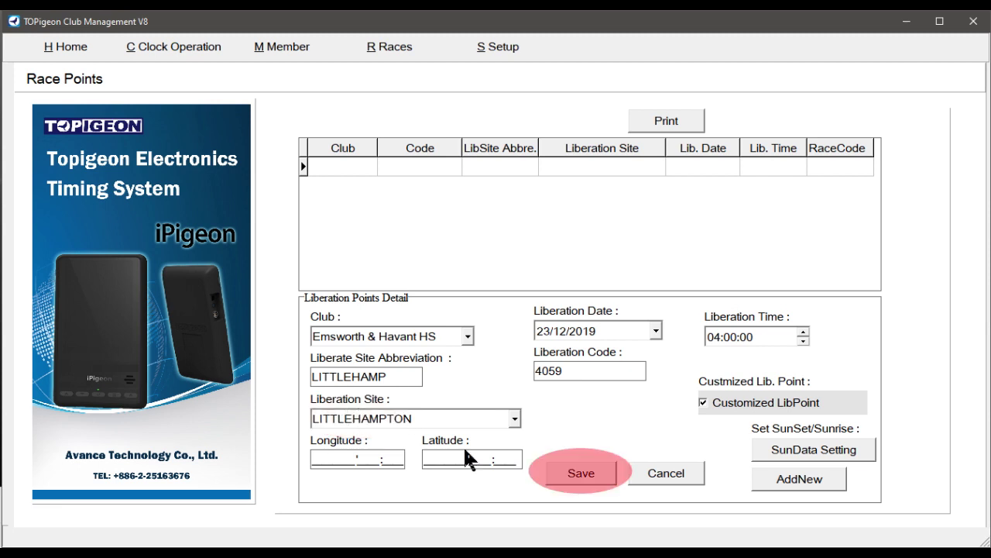
left_click(583, 473)
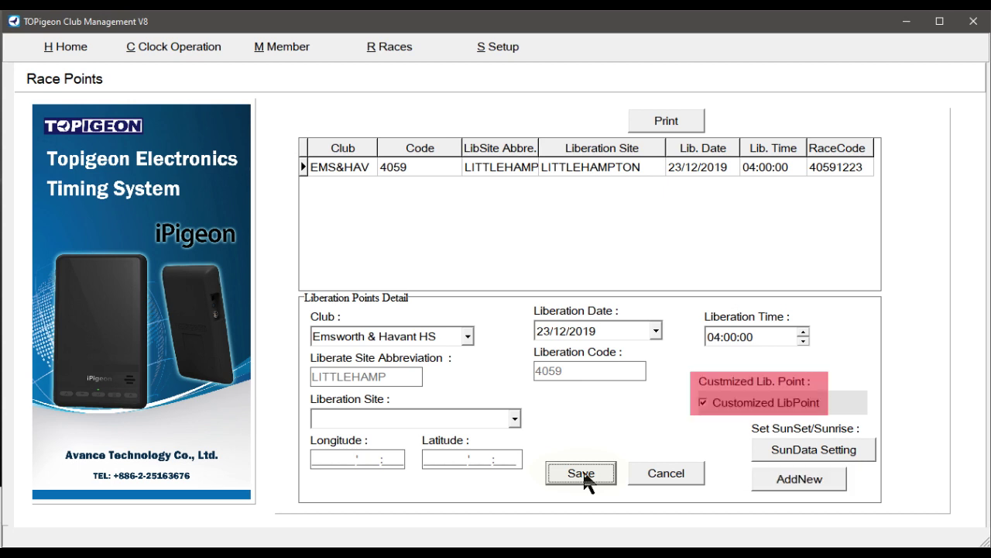
Step: Give a second point club Emsworth & Havant HS, date 23/12/2019 and time 04:00:00
left_click(583, 472)
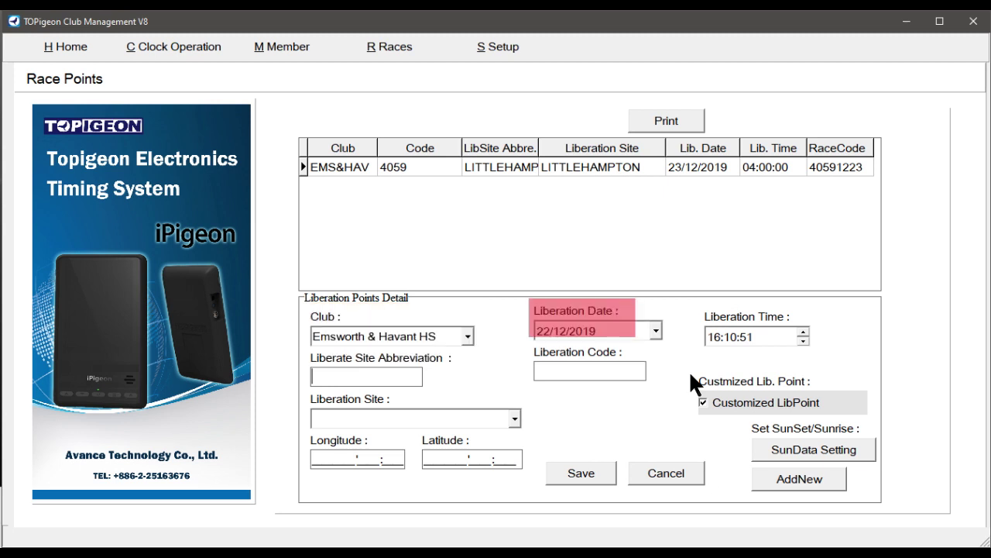
left_click(656, 330)
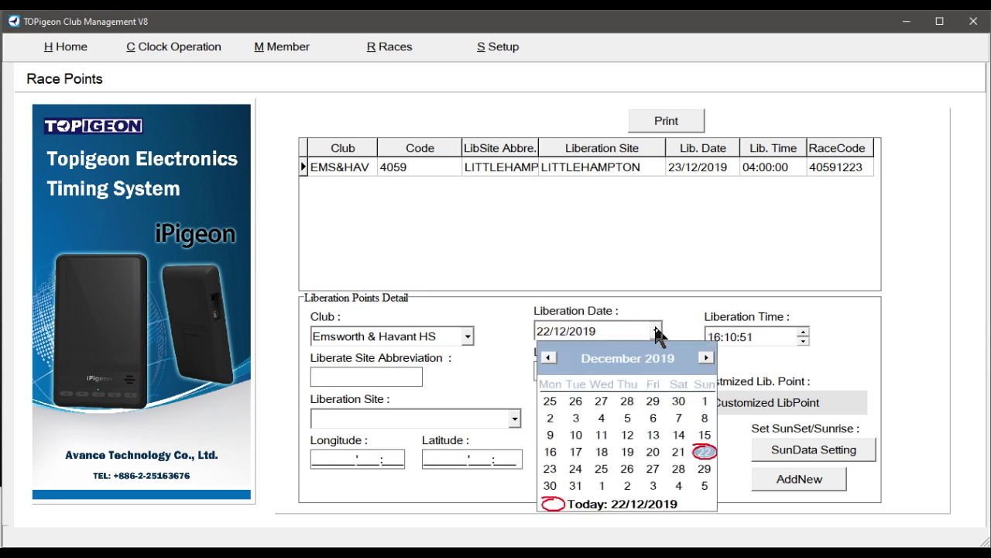
left_click(550, 469)
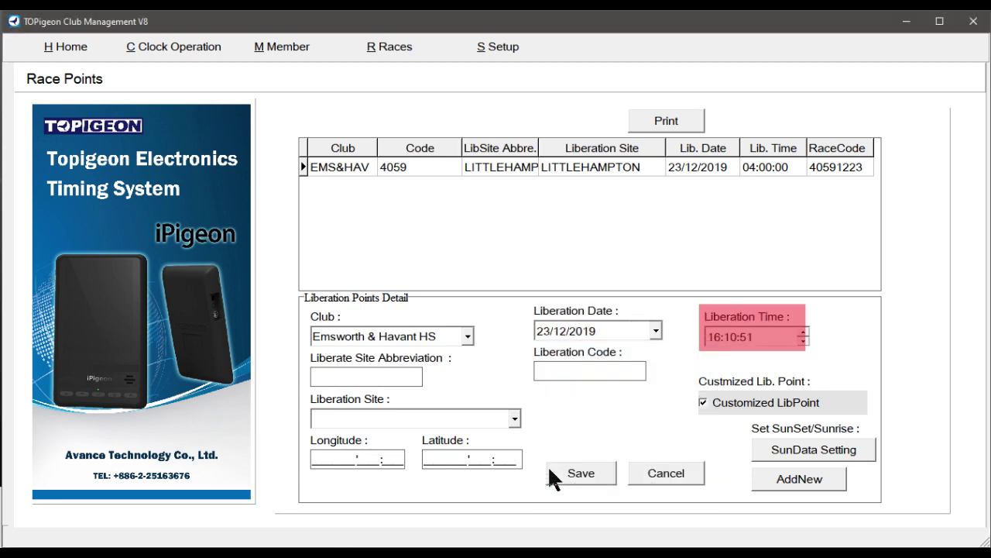
left_click(715, 339)
type("04")
key("Right")
type("00:00")
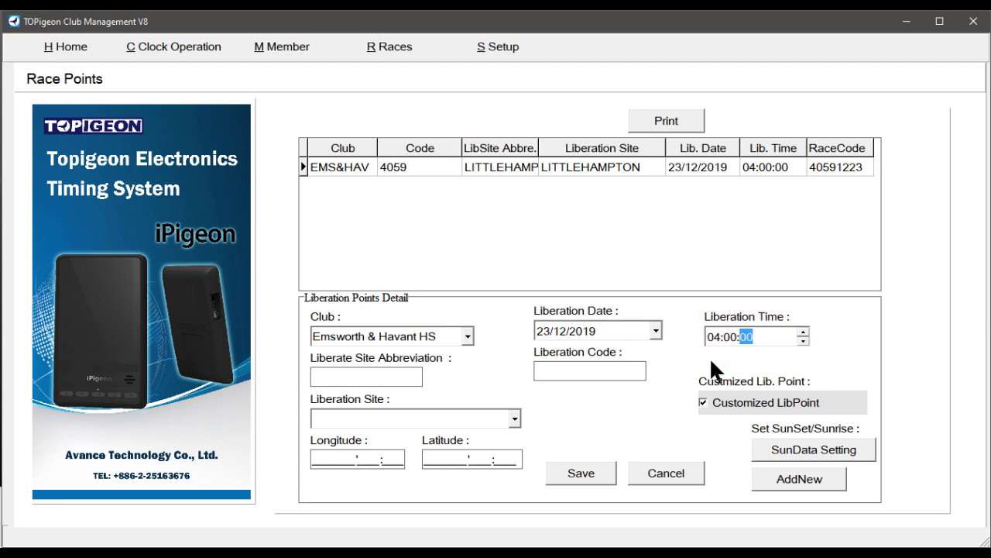
left_click(357, 376)
Step: Fill in abbreviation NFC LITTLE, code 4059 and site NFC LITTLEHAMPTON
type("NFC")
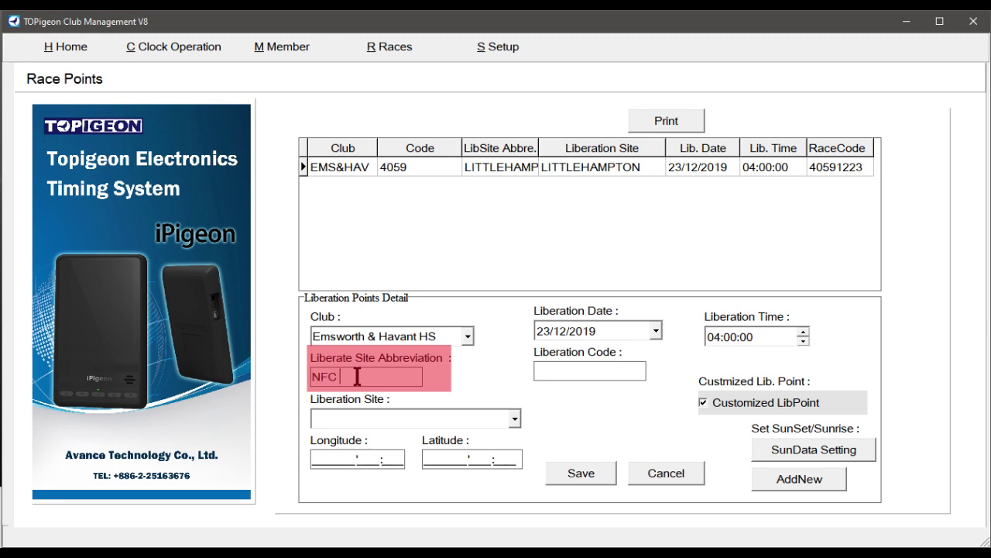
type(" LITTLE")
left_click(556, 369)
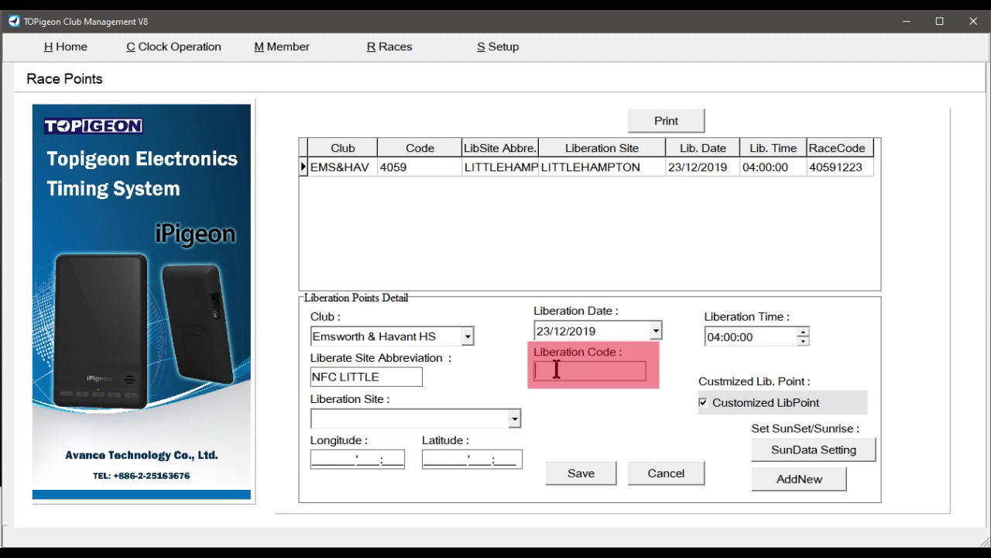
type("4059")
left_click(386, 415)
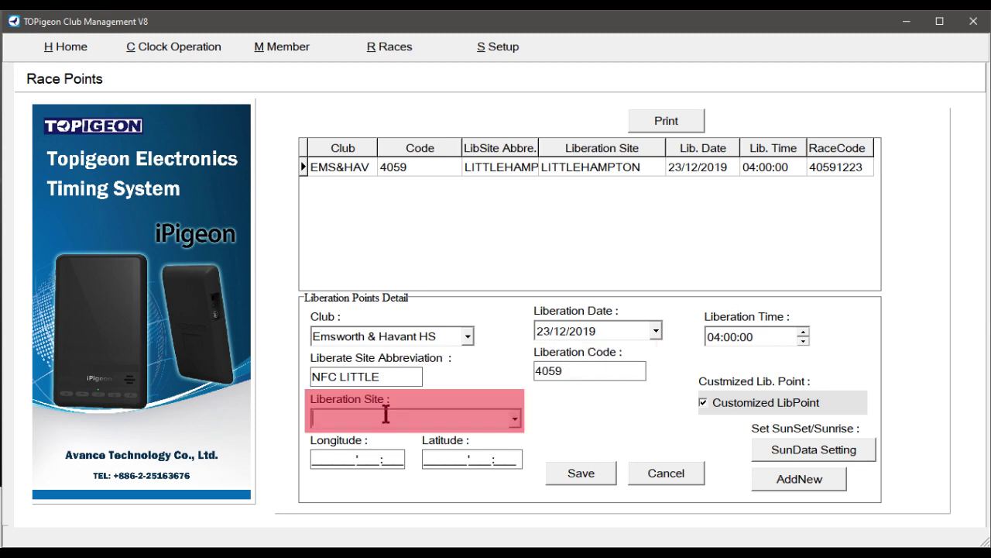
type("NFC LITTLE")
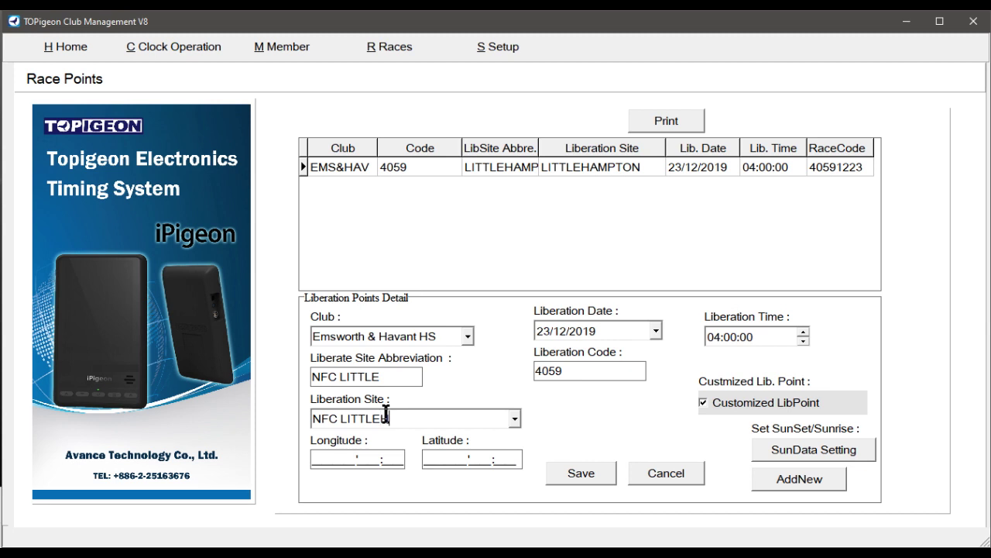
type("HAMPTON")
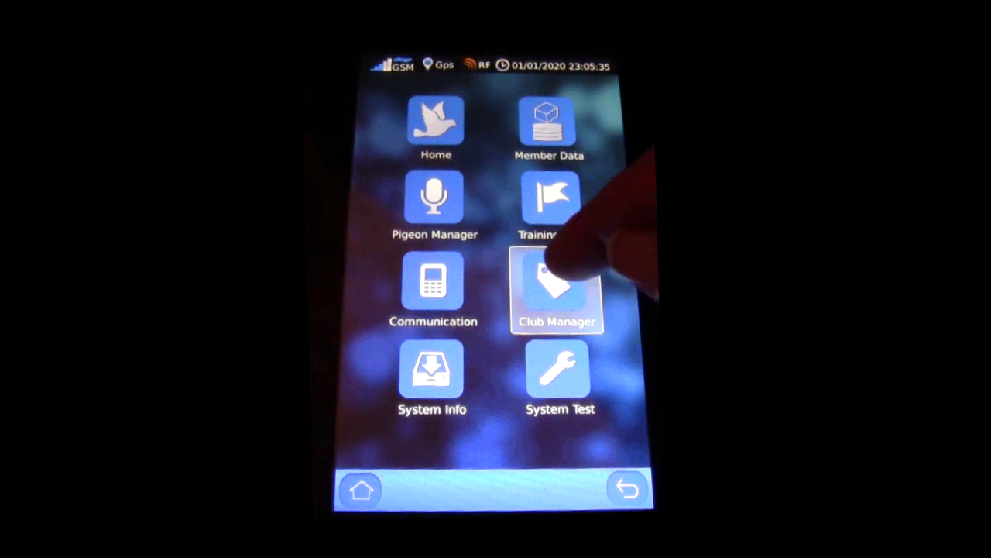
Step: Open Club Manager on the clock and connect it to the PC
left_click(569, 279)
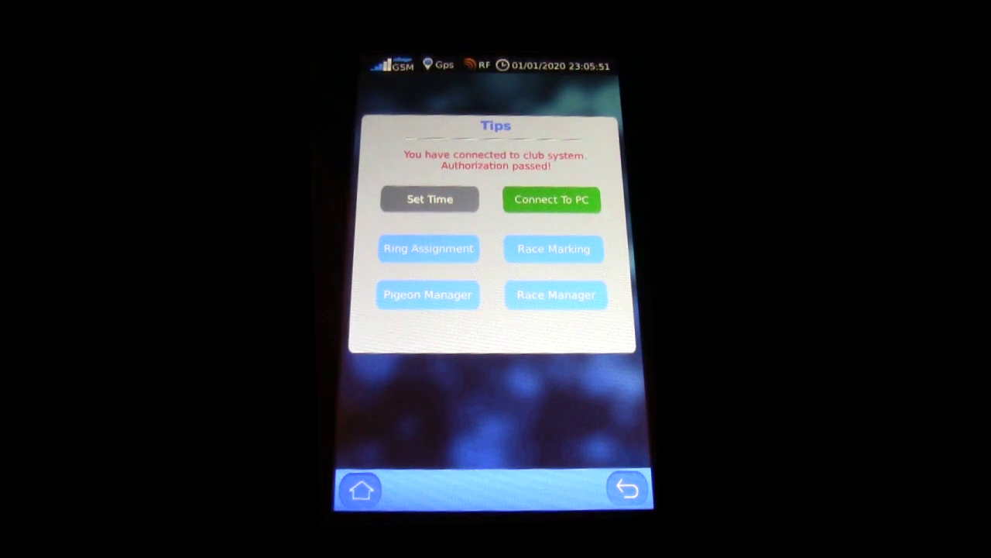
left_click(566, 200)
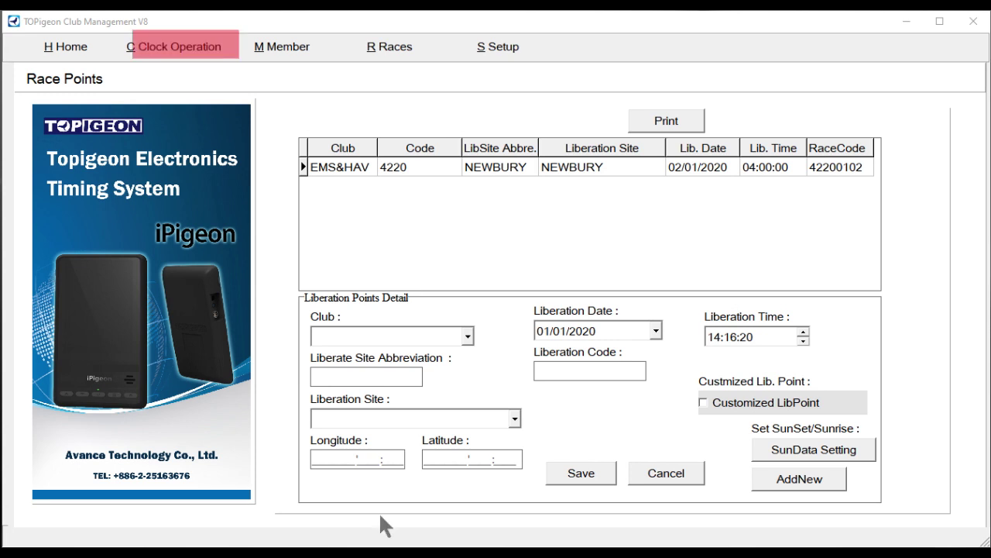
Step: Run Sync Now on the Clock Operation page to synchronise the iPigeon clock
left_click(193, 38)
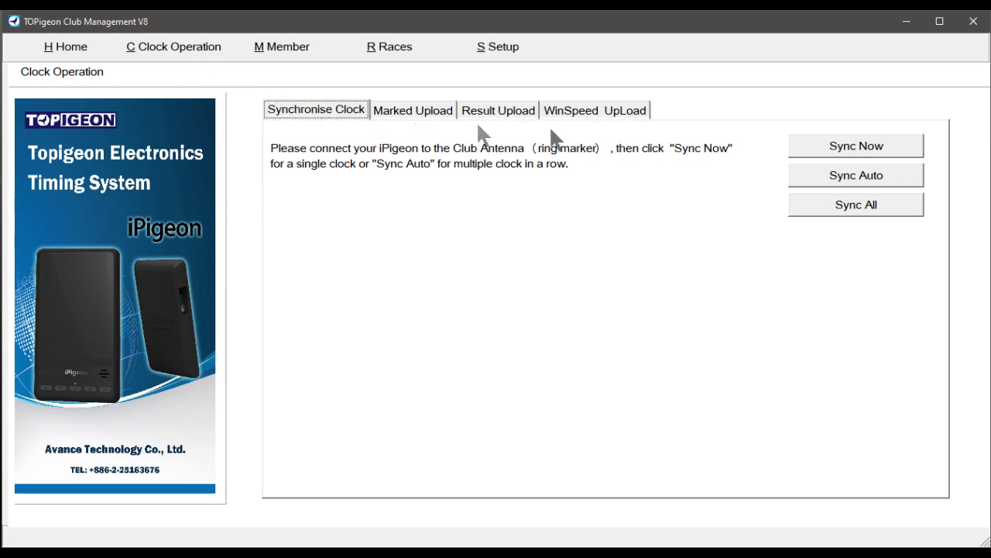
left_click(888, 149)
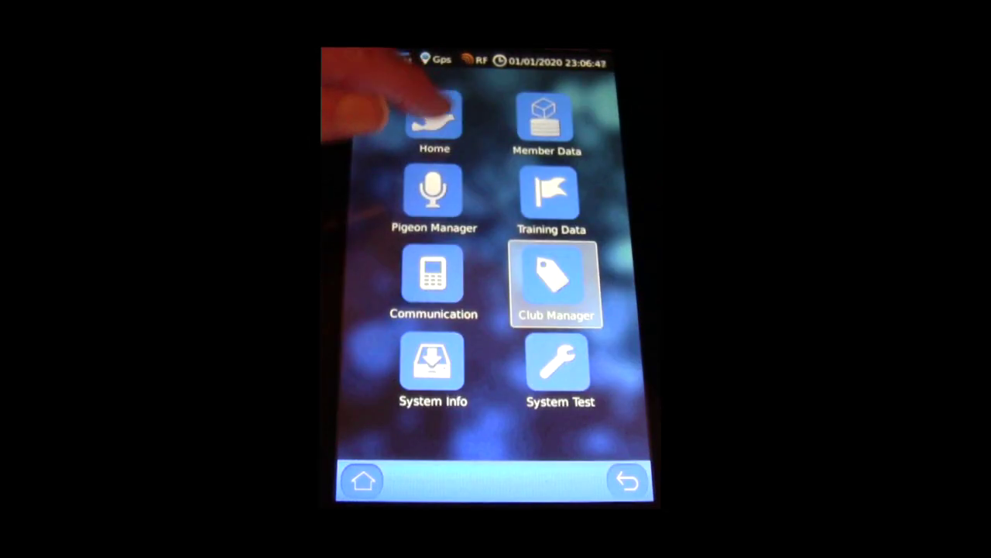
Step: Return the iPigeon clock to its Summary Information home screen
left_click(433, 116)
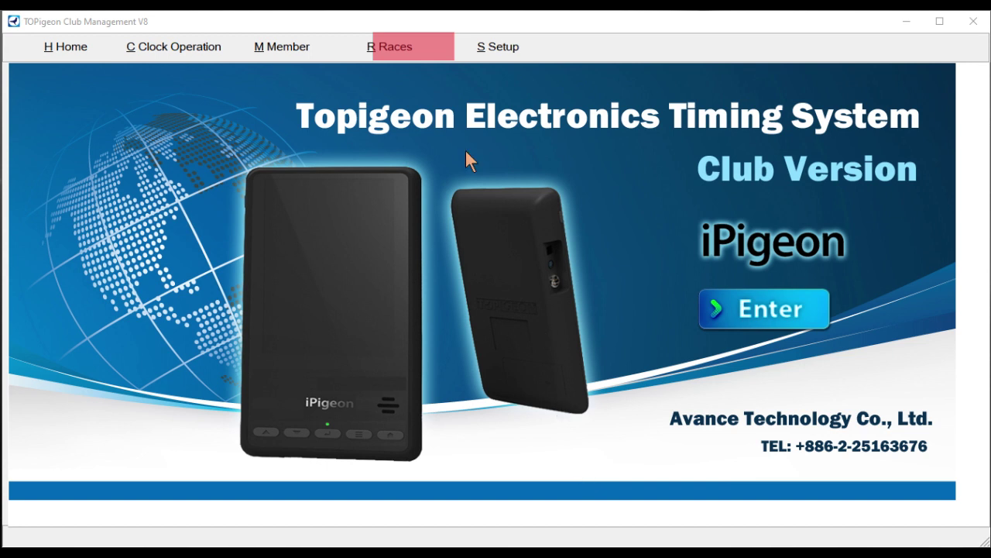
Step: Edit the NEWBURY liberation point's time to 13:15:00 and save it
left_click(395, 46)
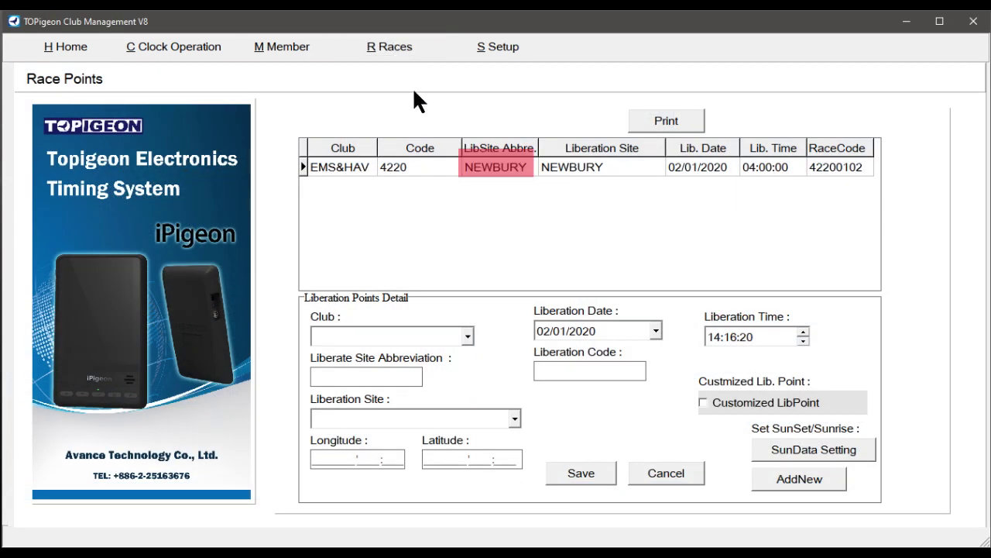
left_click(511, 172)
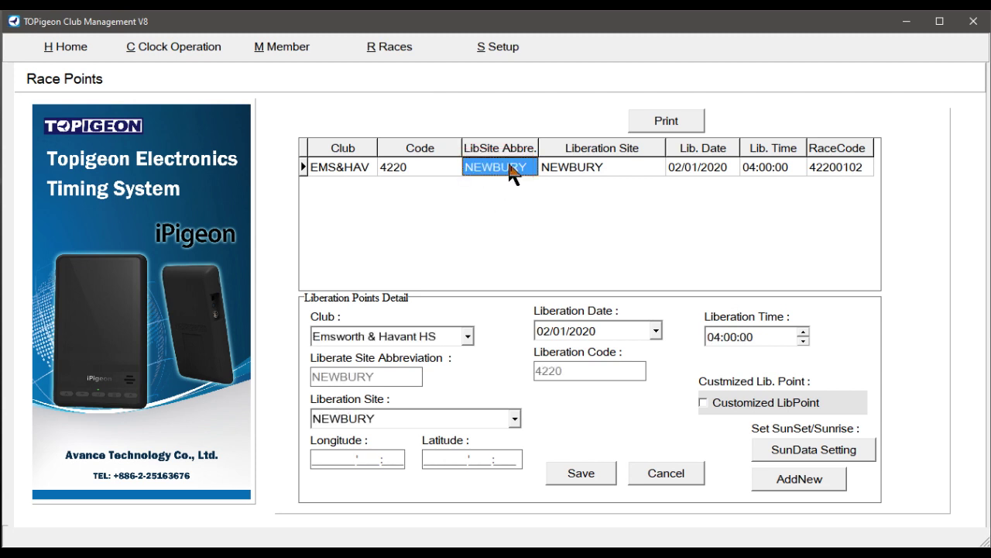
right_click(512, 172)
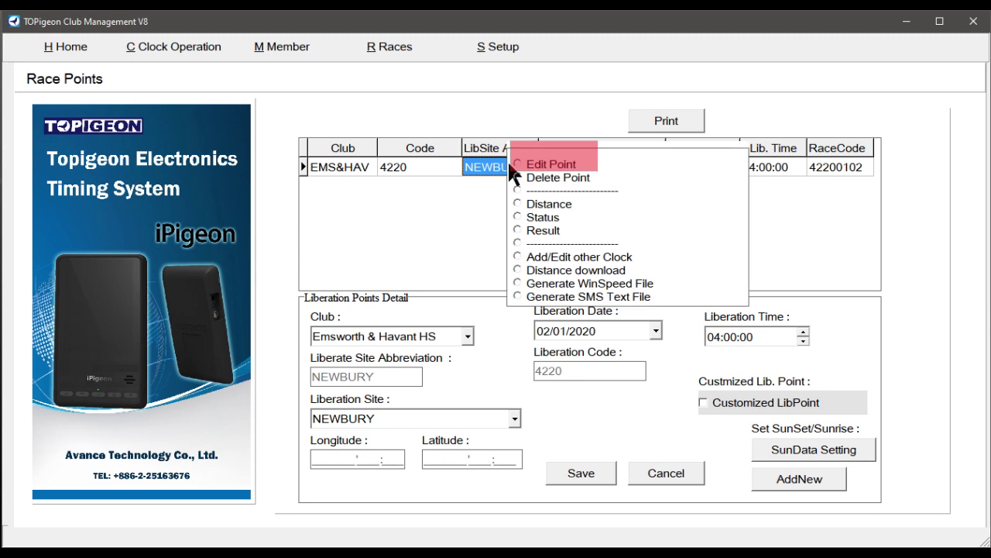
left_click(555, 164)
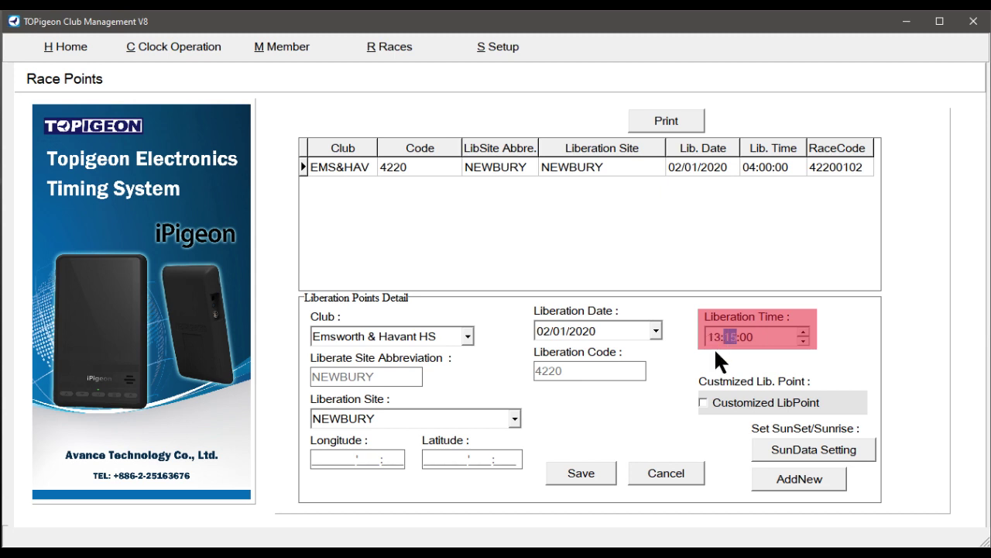
key("Right")
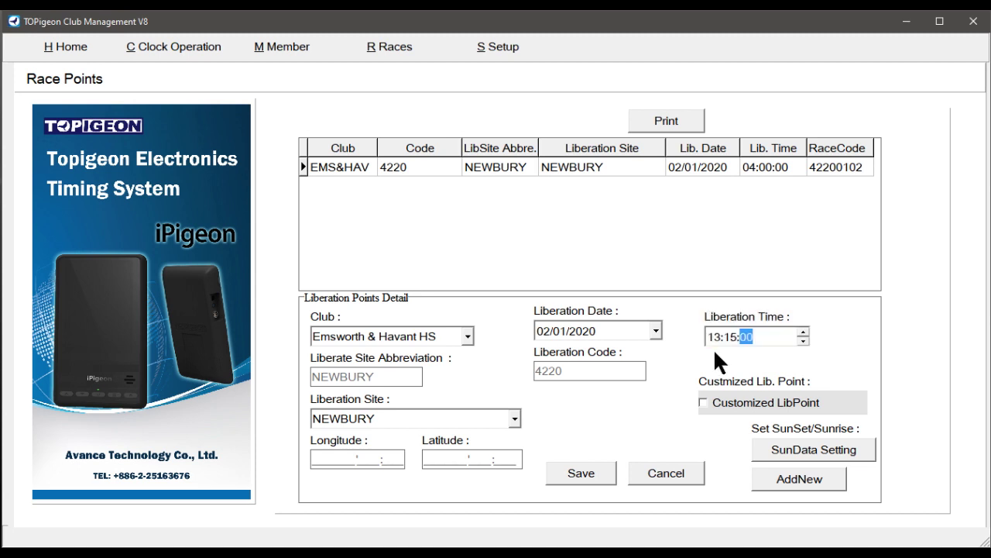
left_click(589, 474)
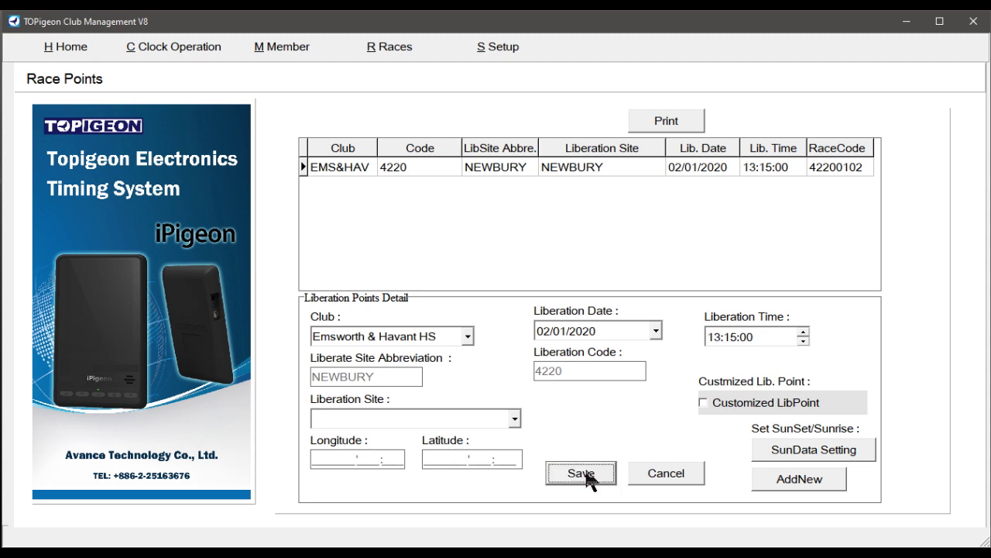
Step: Show the uploaded NEWBURY result: one pigeon, flying time 01:06:28.003 at 1175.761 yds/min
left_click(196, 51)
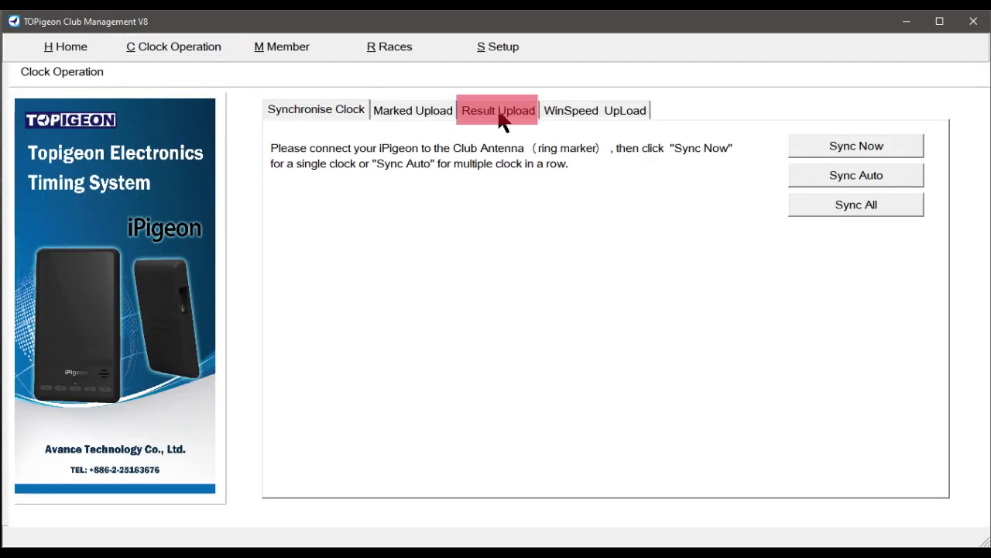
left_click(515, 114)
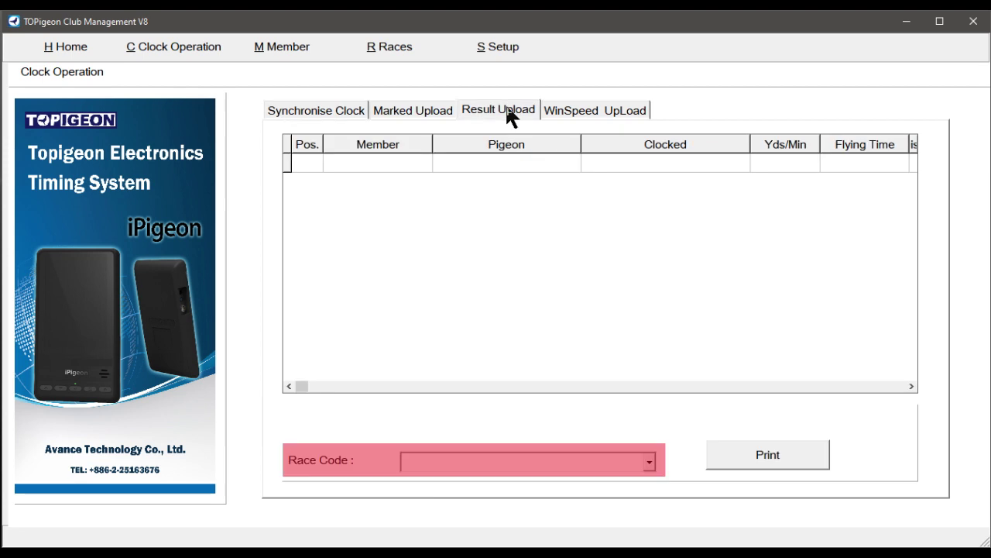
left_click(649, 462)
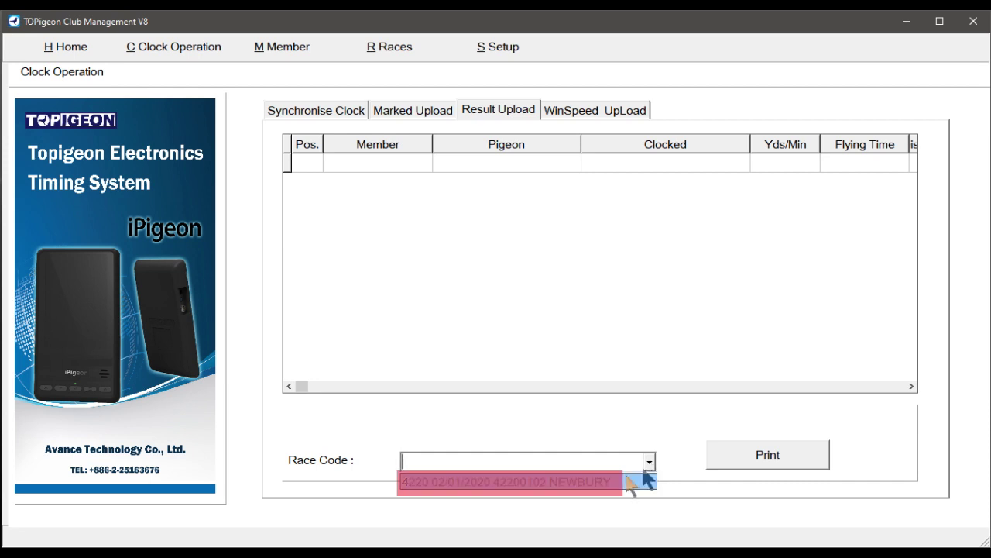
left_click(586, 483)
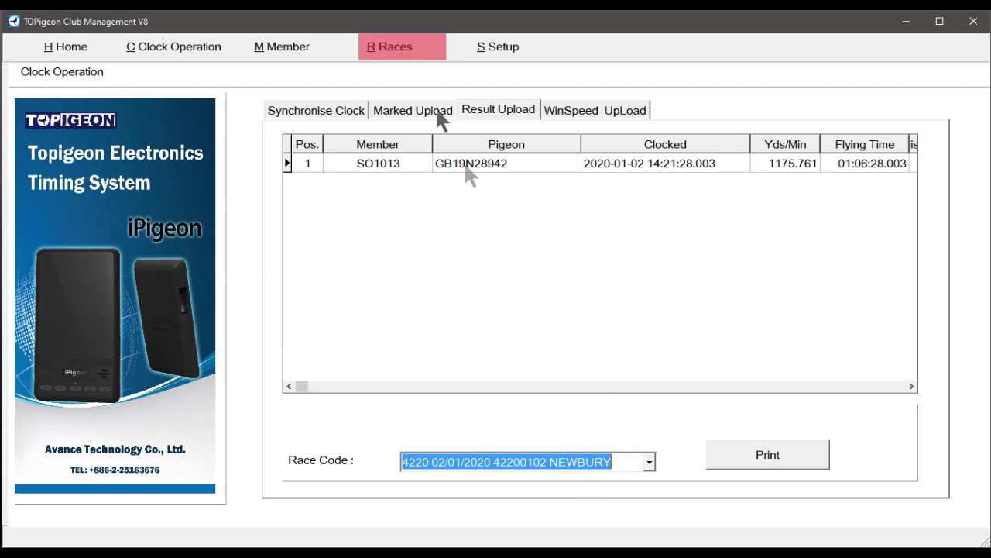
Step: Open NEWBURY's result table and export it as XML, appending NEWBURY to the file name
left_click(395, 48)
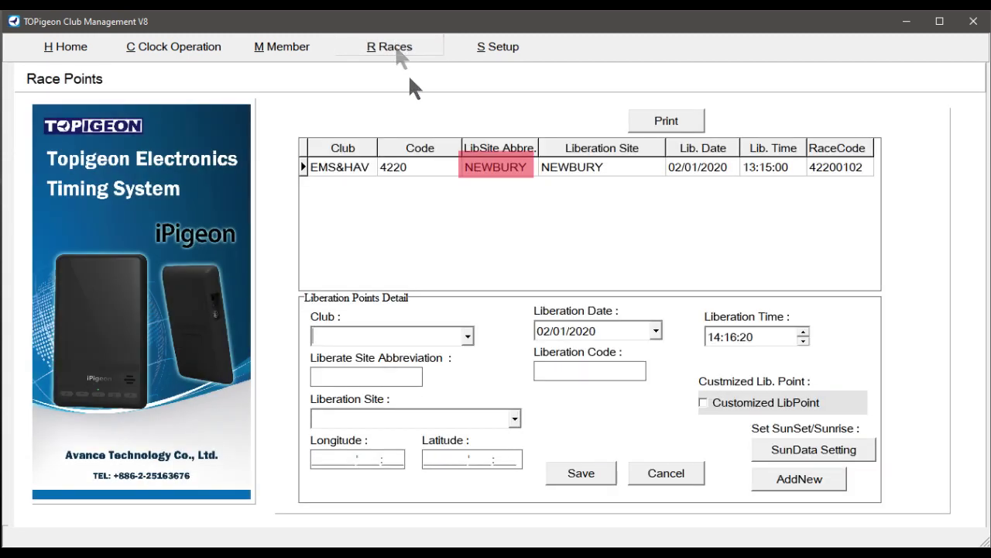
left_click(486, 171)
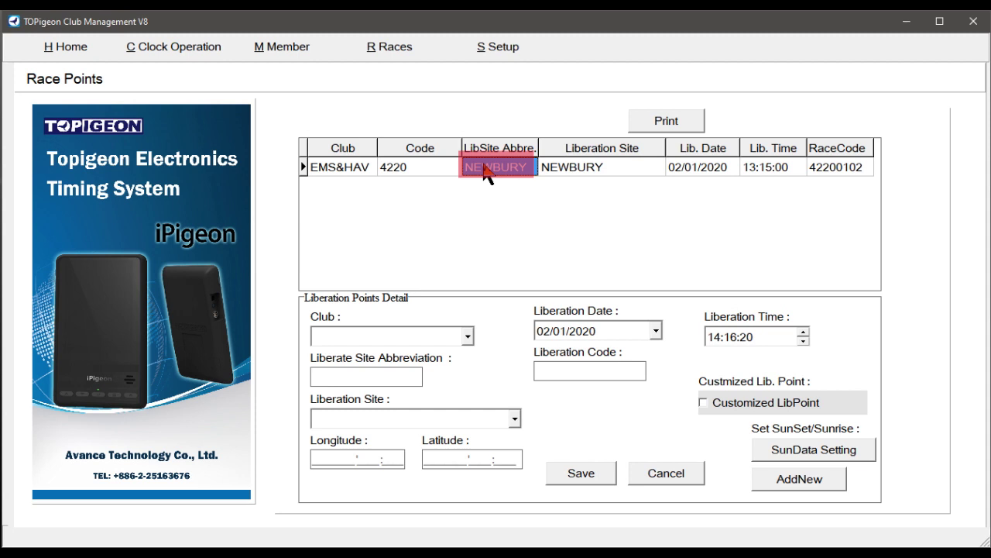
right_click(484, 164)
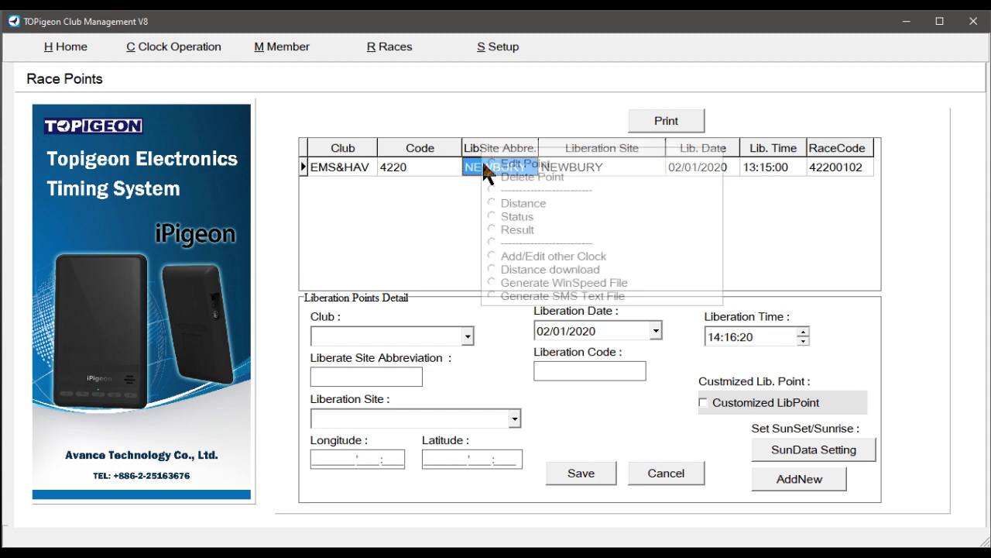
left_click(516, 230)
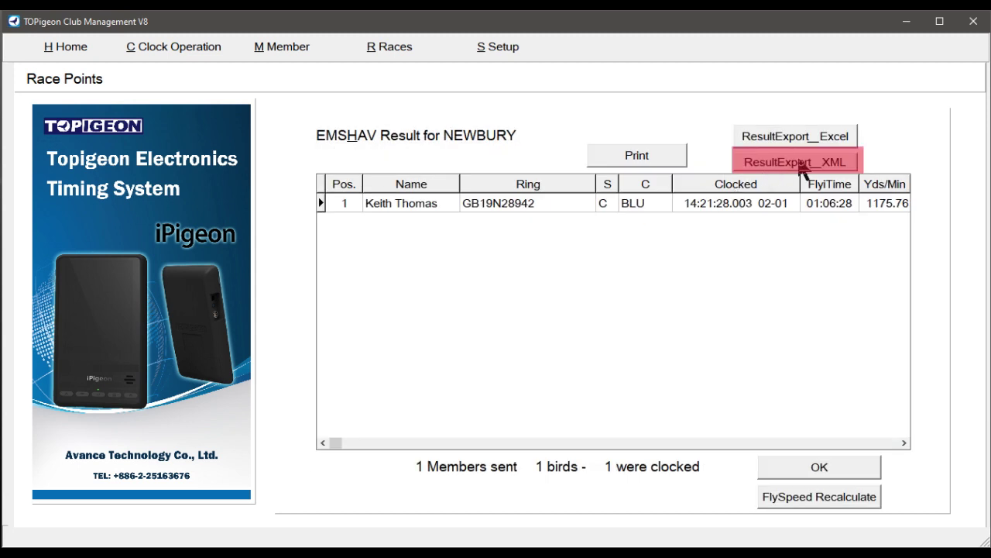
left_click(802, 167)
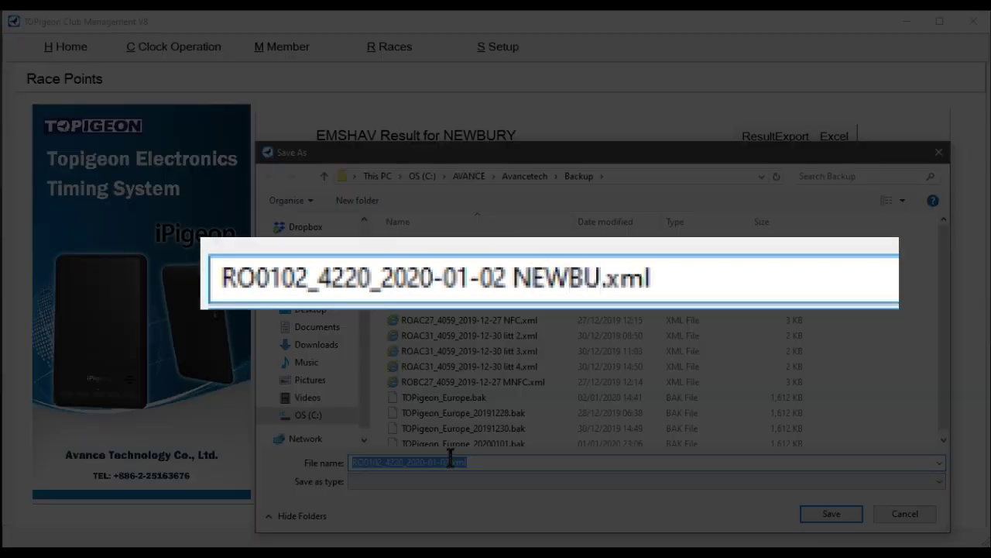
left_click(450, 463)
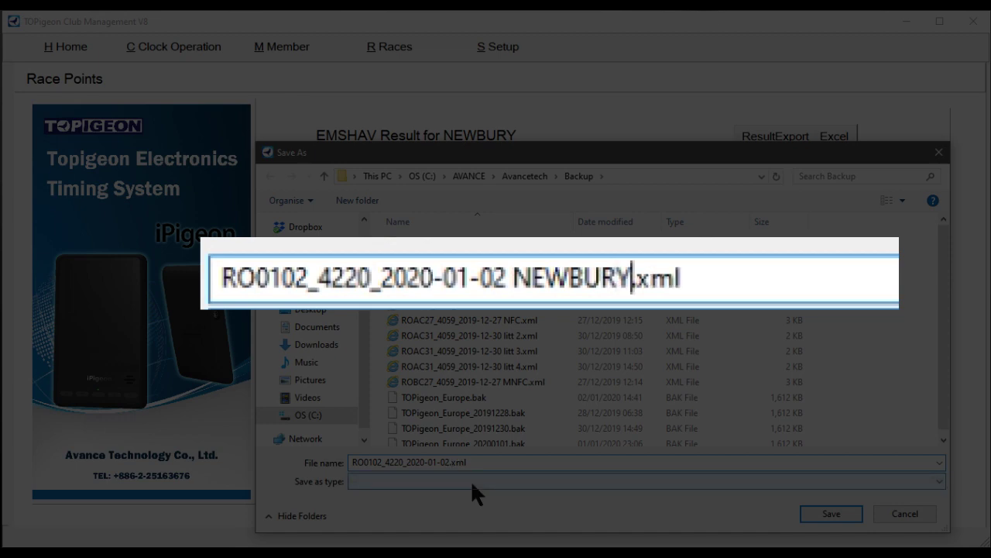
type("NEWBURY")
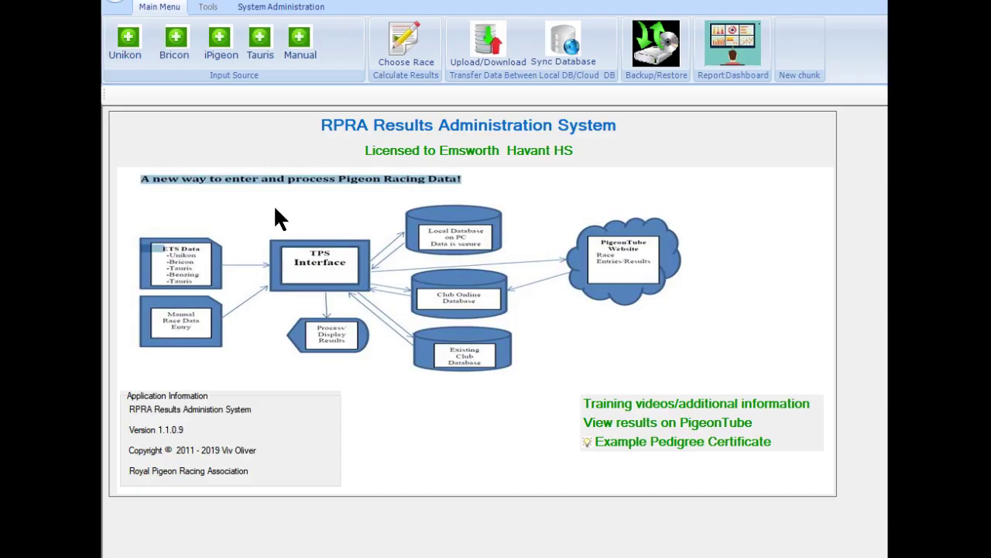
Step: In iPigeon import, pick event Newbury 1(2020-01-02 - 04) and the NEWBURY xml from Backup
left_click(221, 44)
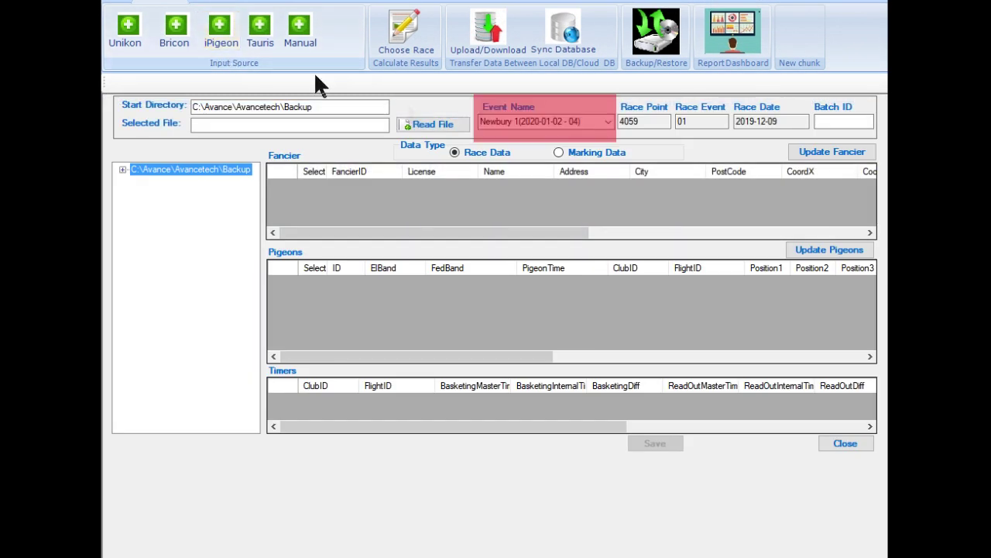
left_click(608, 122)
left_click(607, 120)
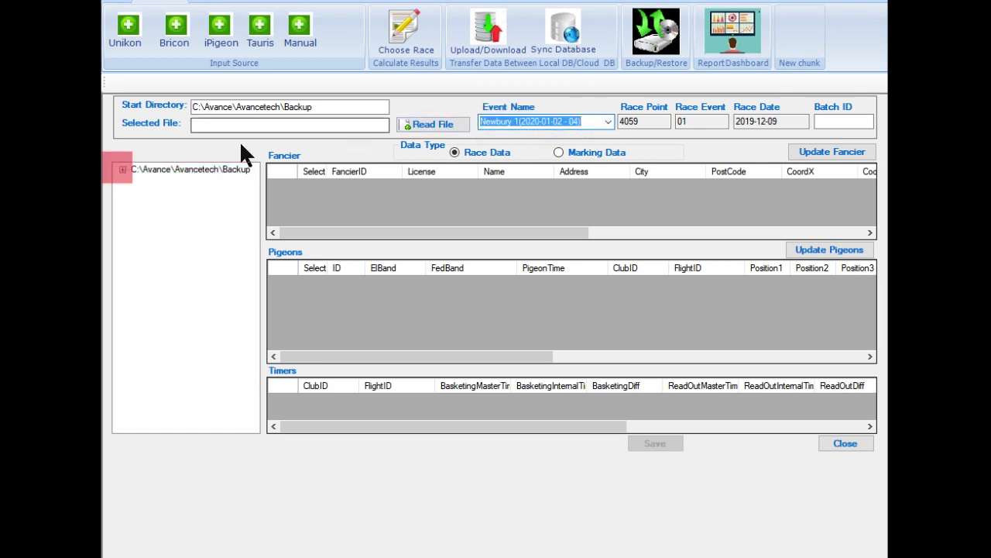
left_click(122, 169)
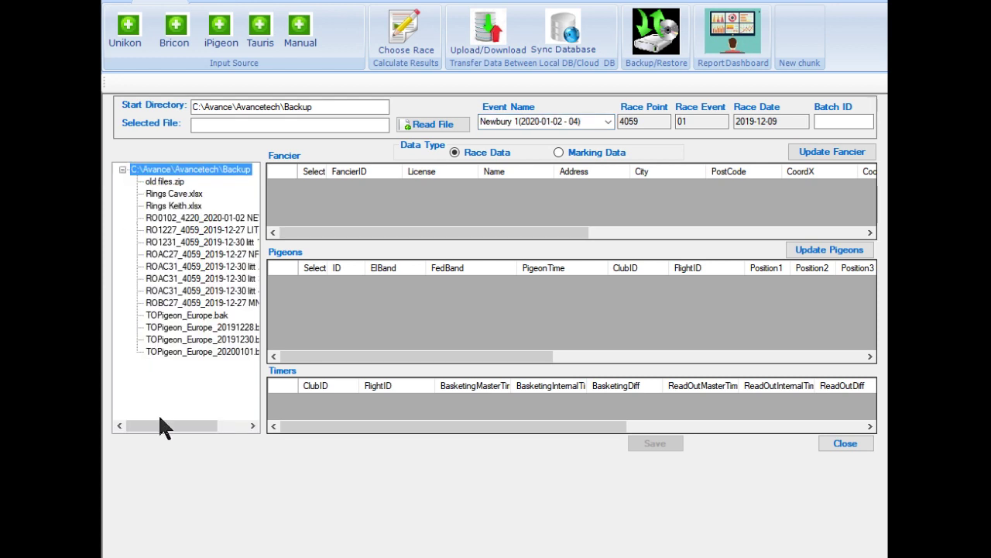
left_click_drag(164, 425, 188, 426)
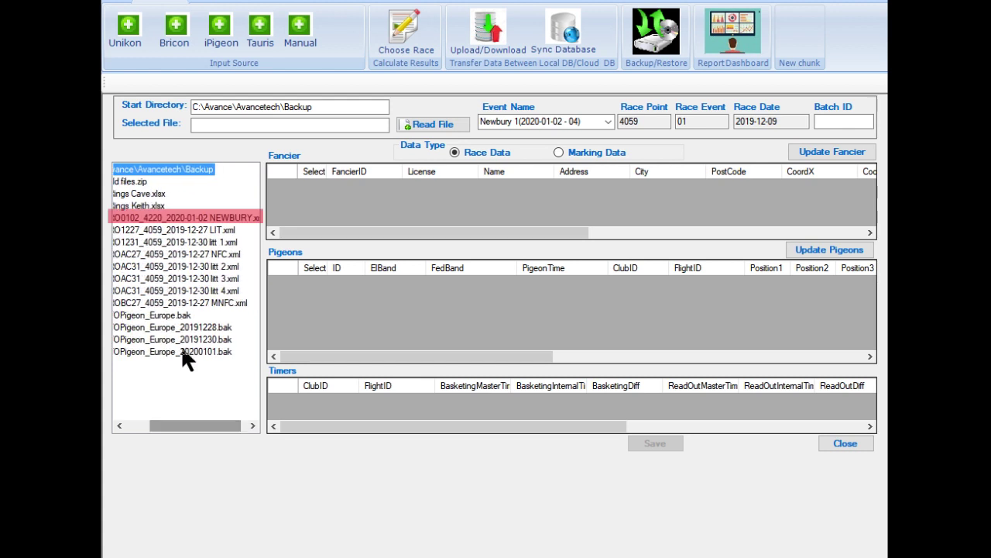
left_click(199, 220)
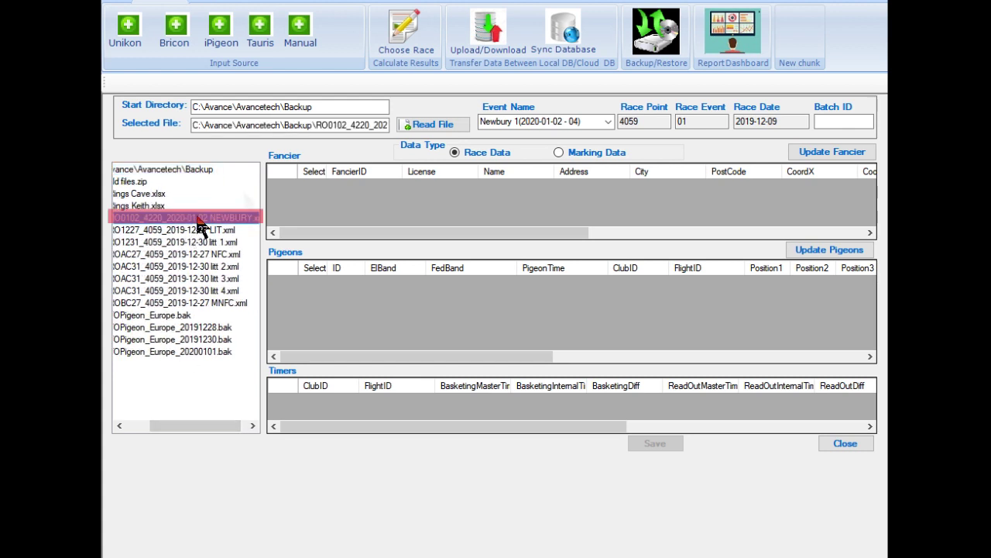
Step: Read the file's fancier, pigeon and timer data and save it to the database
left_click(431, 126)
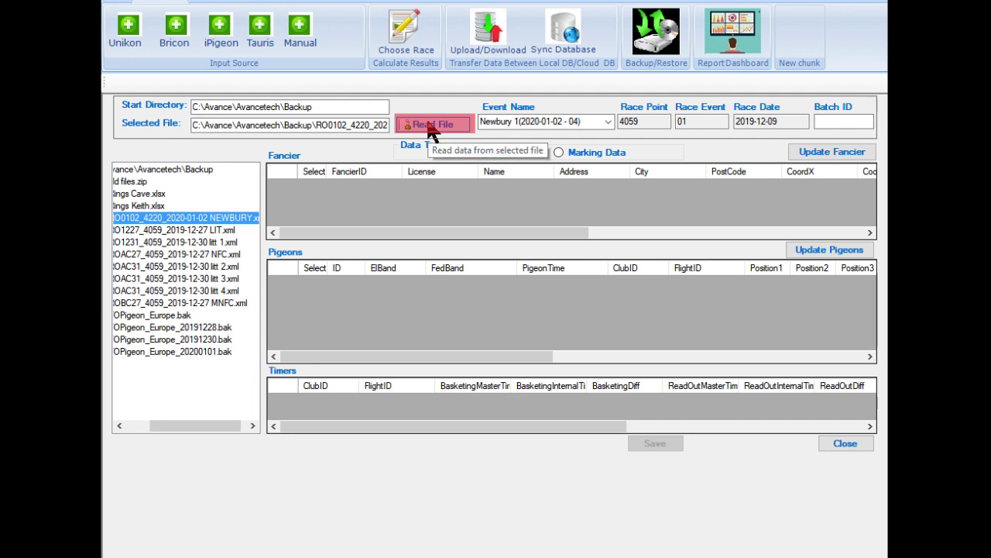
left_click(430, 126)
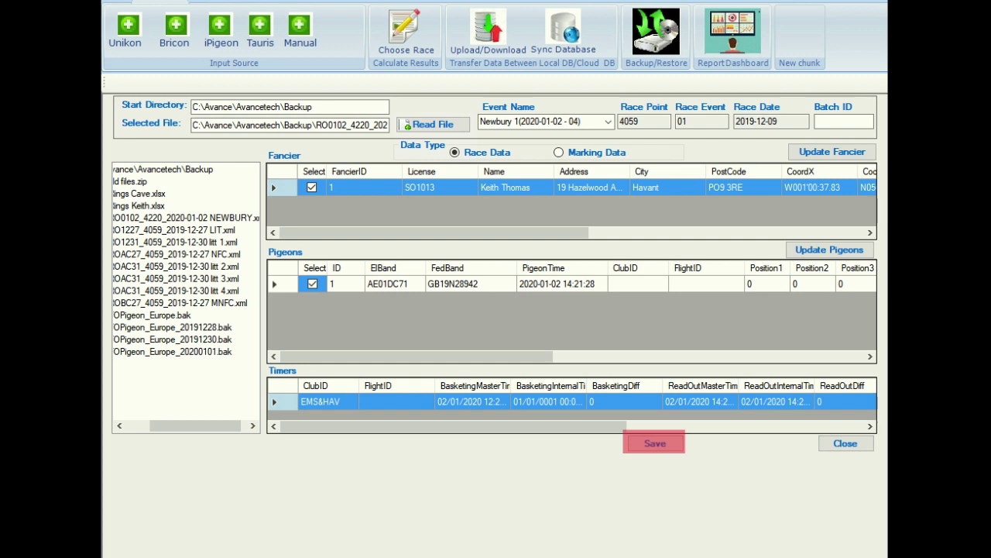
left_click(654, 443)
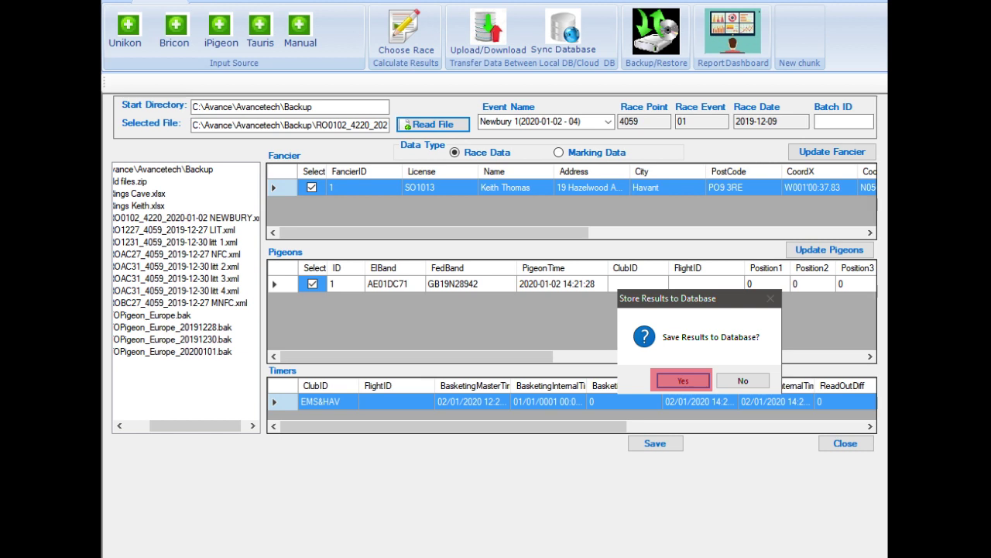
key("Return")
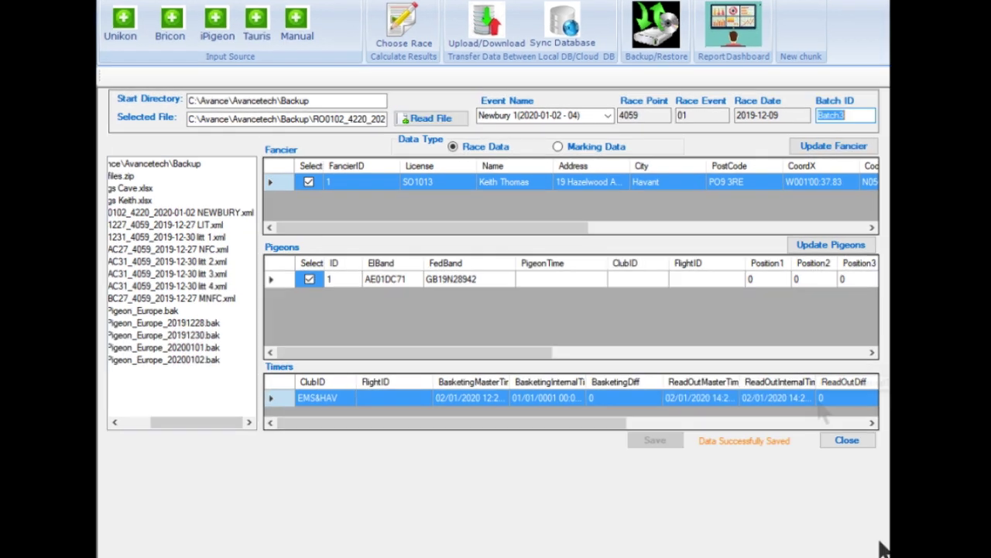